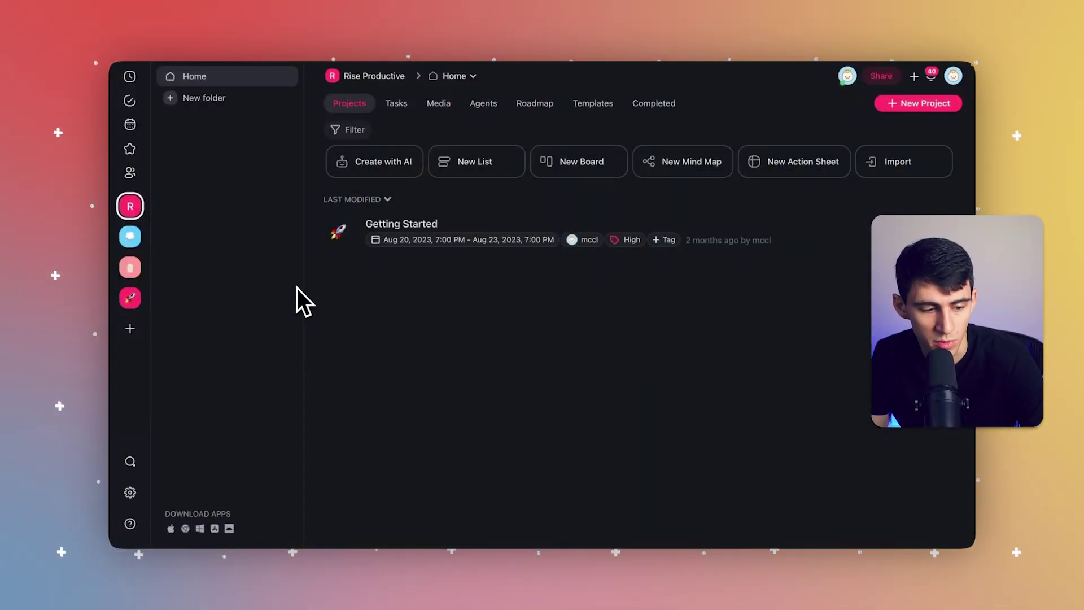
Add a new workspace named Acme with a purple colour and create it.
left_click(131, 329)
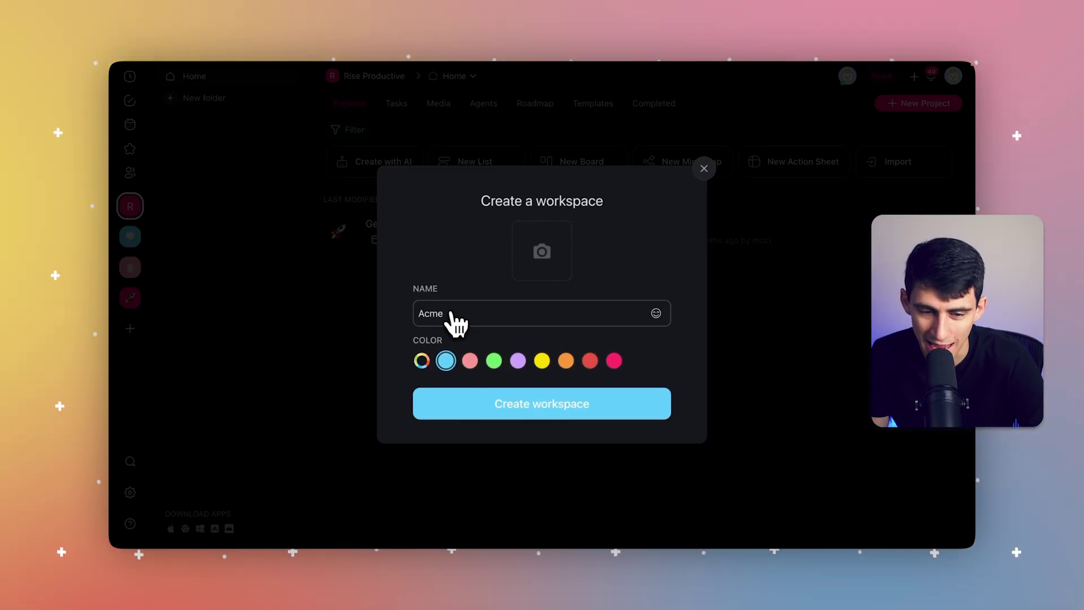
left_click(470, 360)
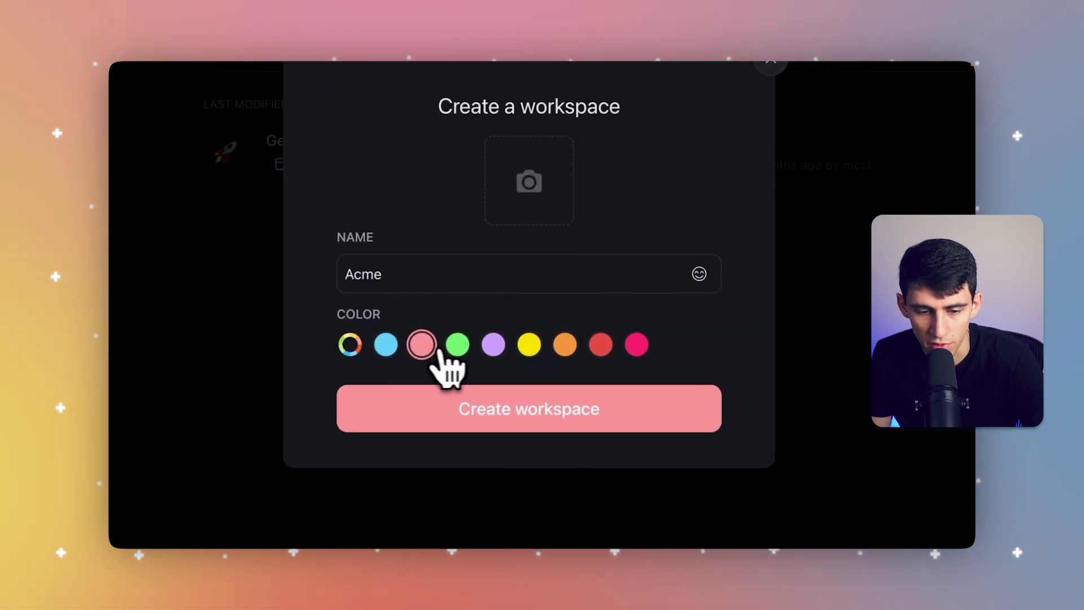
left_click(493, 360)
left_click(501, 350)
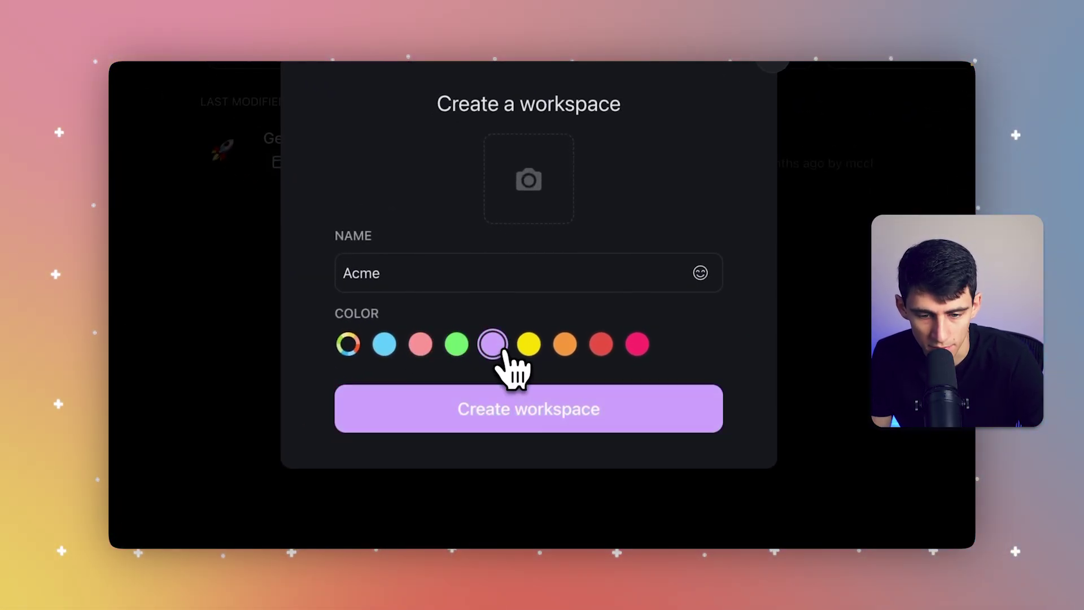
left_click(488, 422)
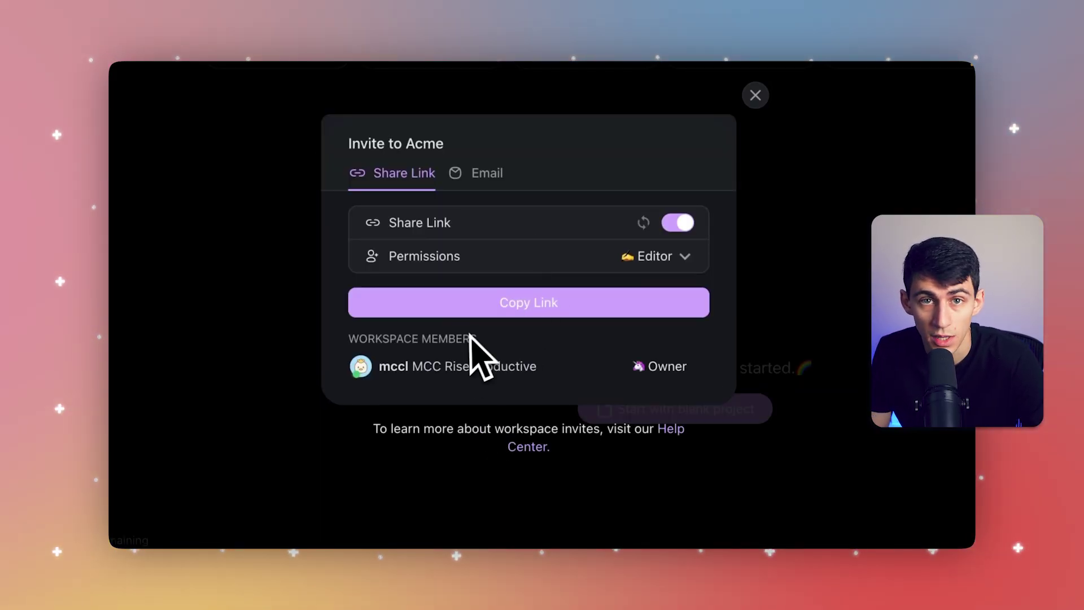
Check the invite permission levels and Email tab, then copy Acme's share link and close the dialog.
left_click(685, 259)
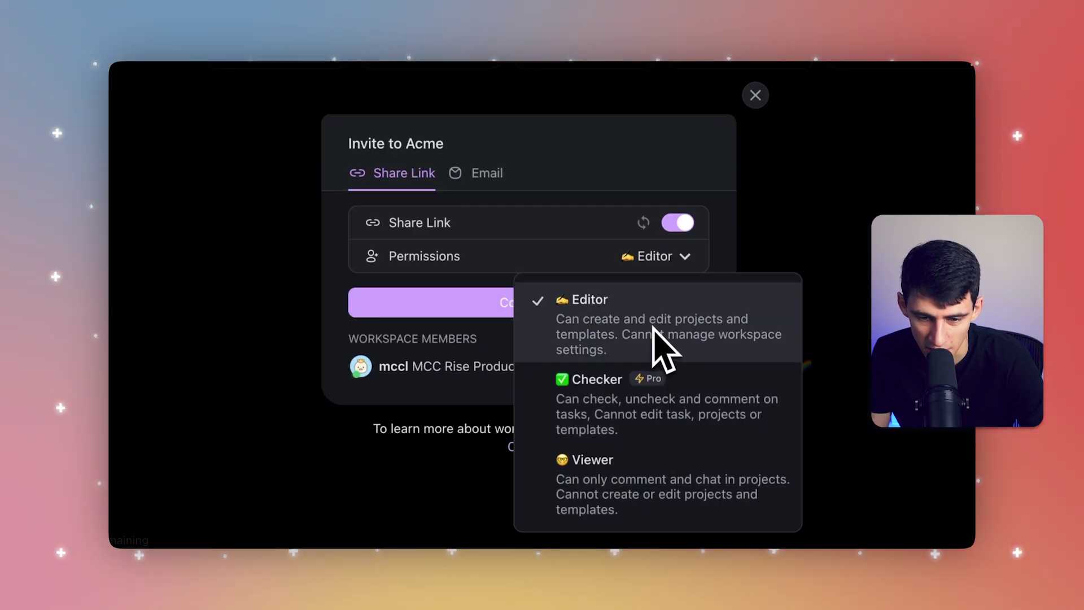
left_click(684, 257)
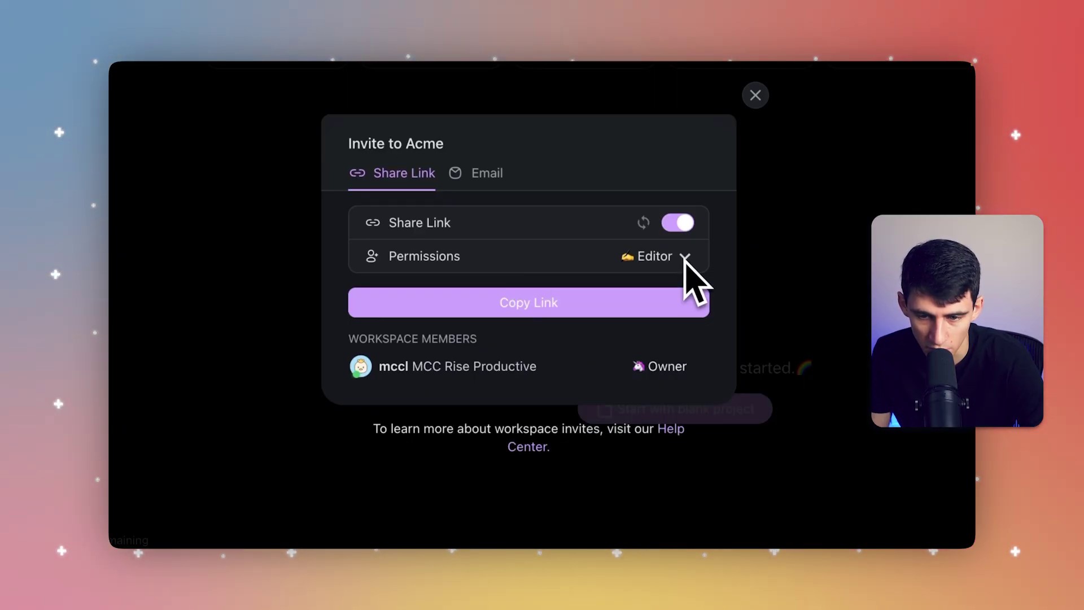
left_click(489, 175)
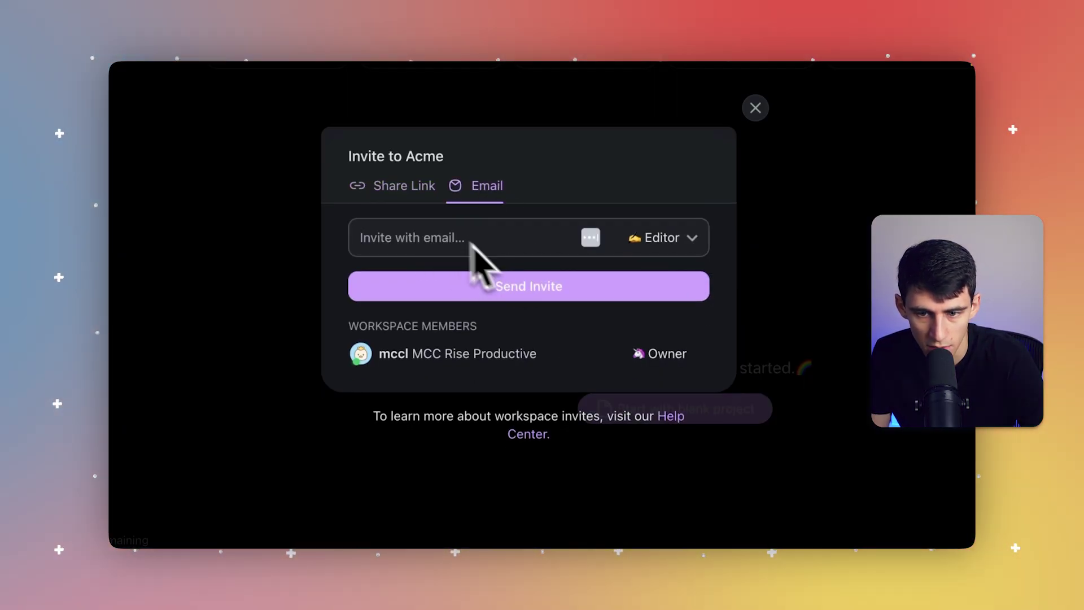
left_click(404, 190)
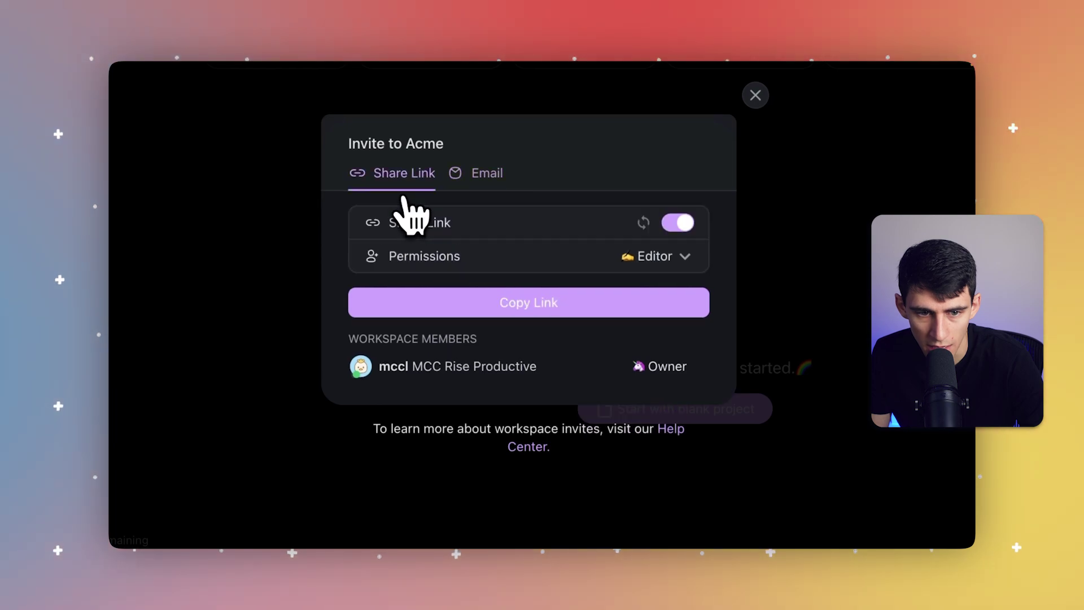
left_click(424, 308)
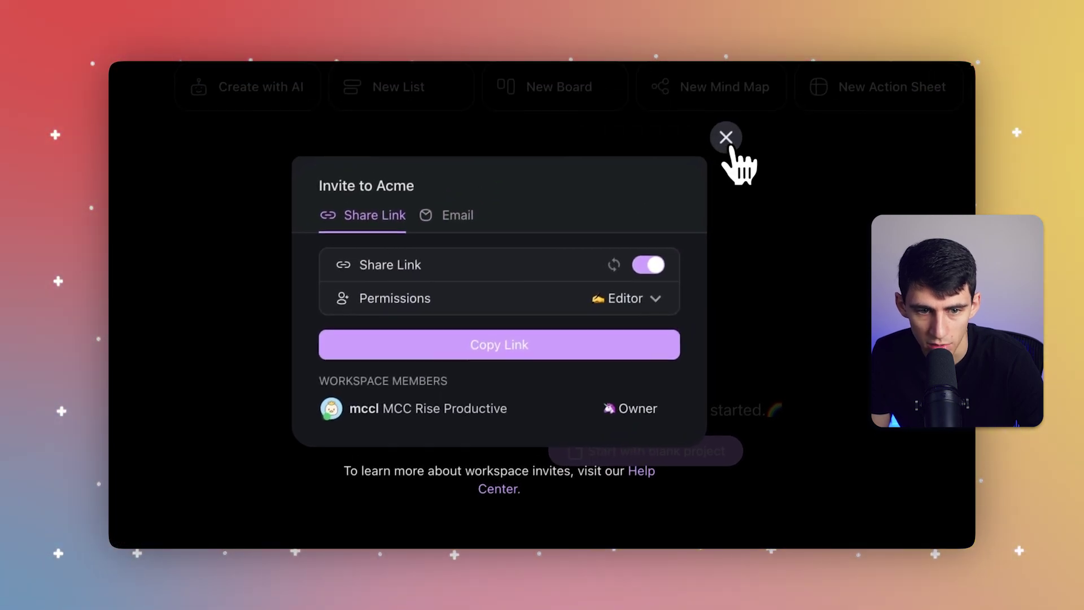
left_click(727, 140)
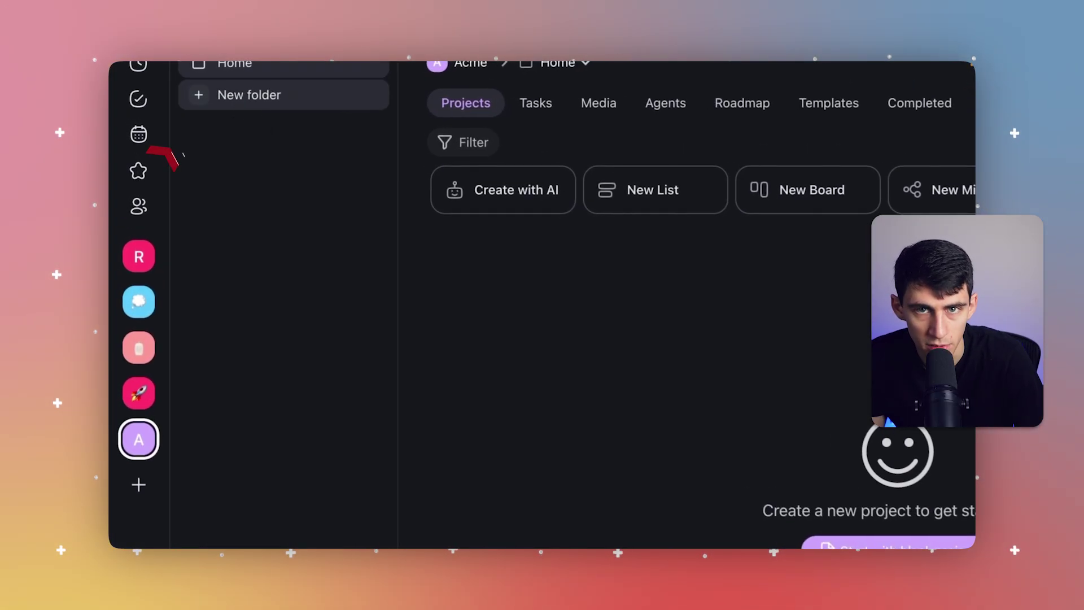
left_click(180, 102)
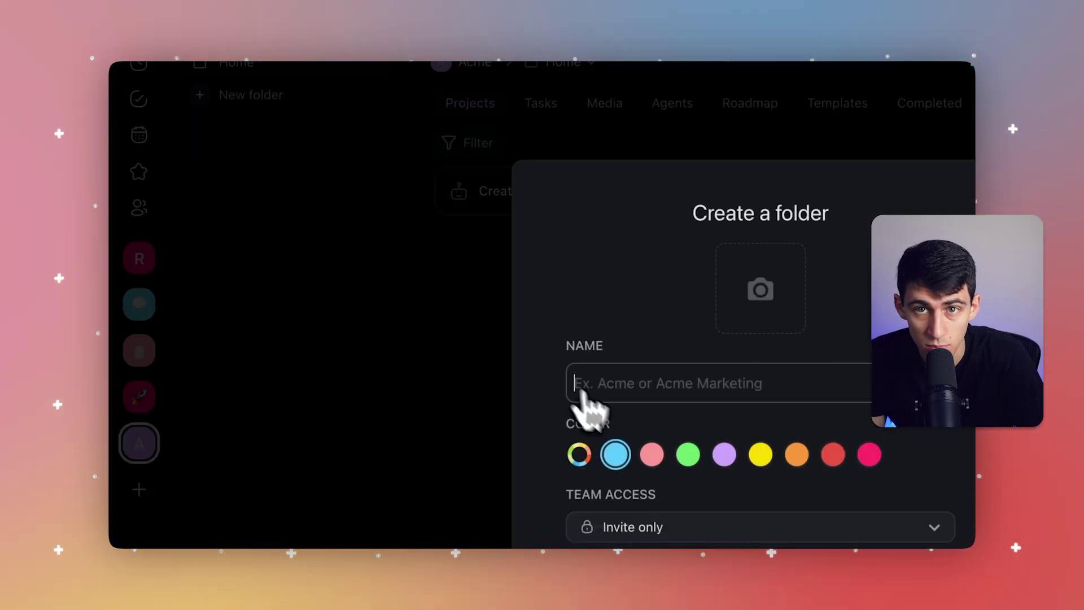
Name the new folder Marketing and give it a yellow colour.
left_click(610, 397)
type("Marketing")
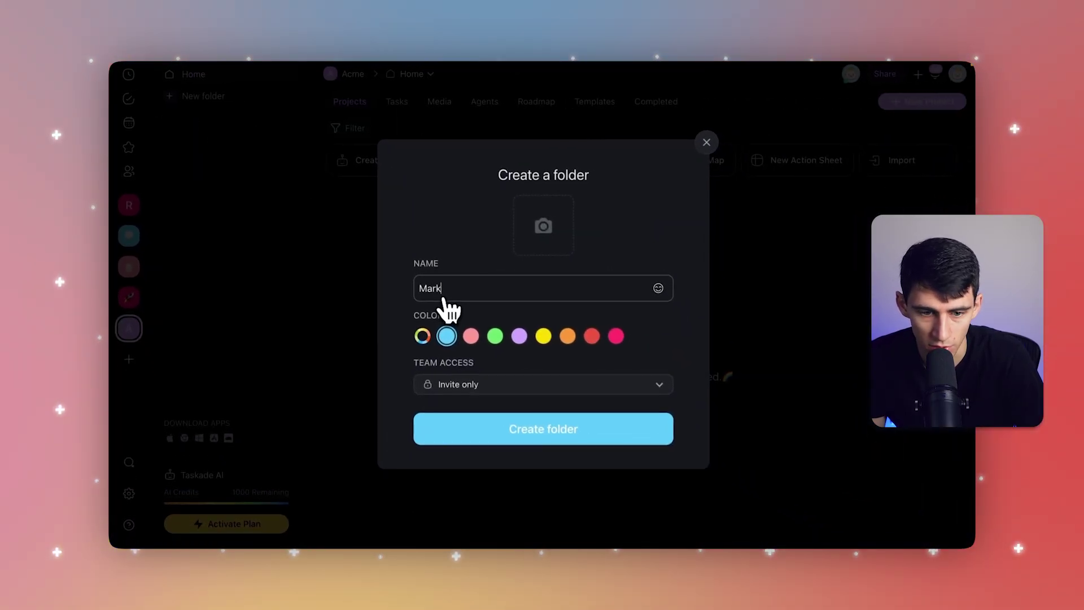
left_click(469, 336)
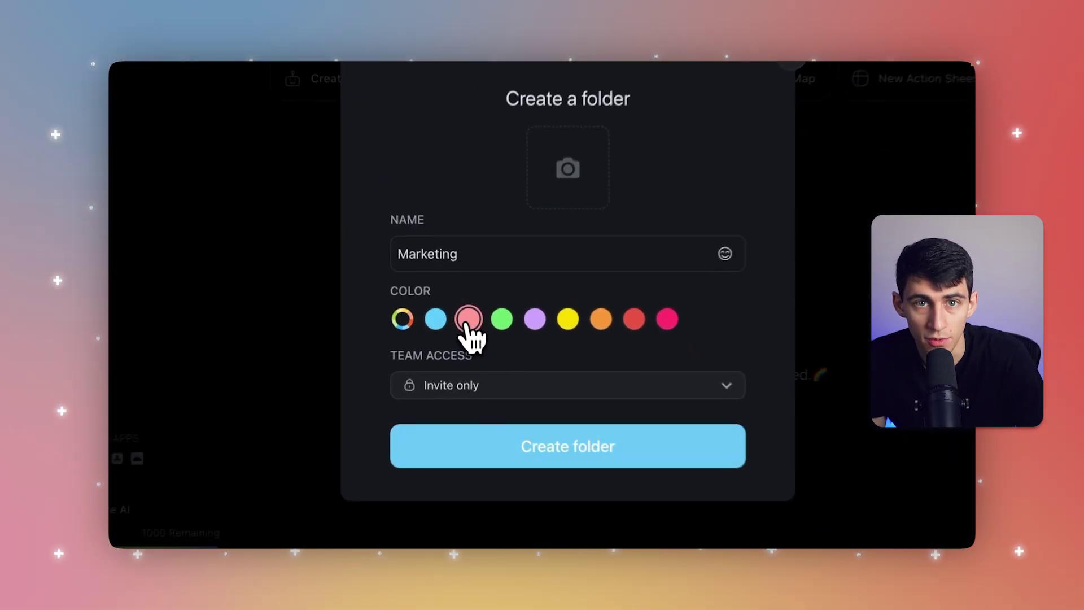
left_click(491, 337)
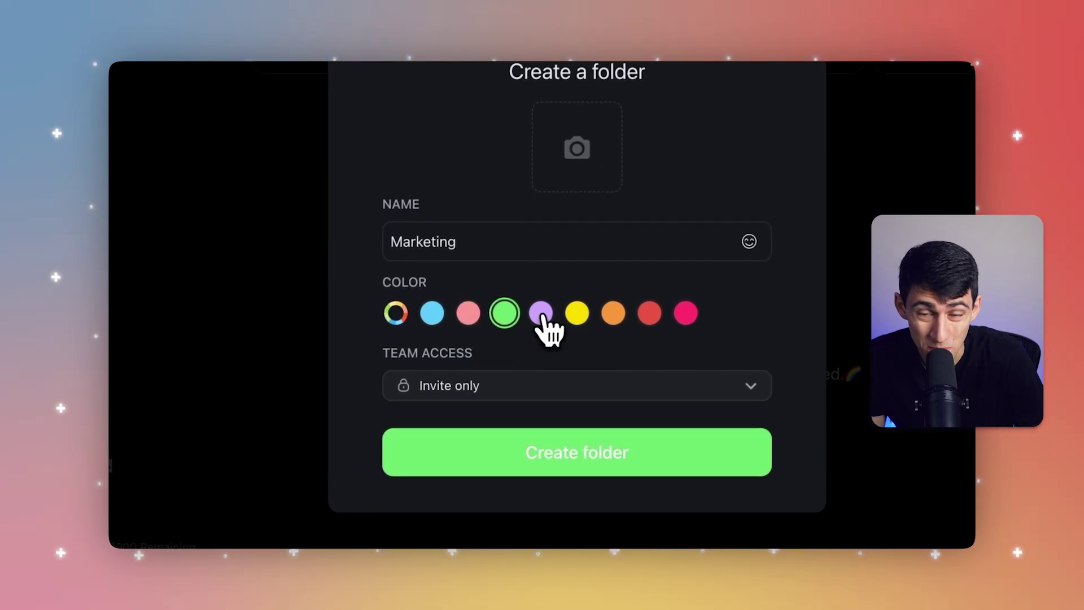
left_click(542, 314)
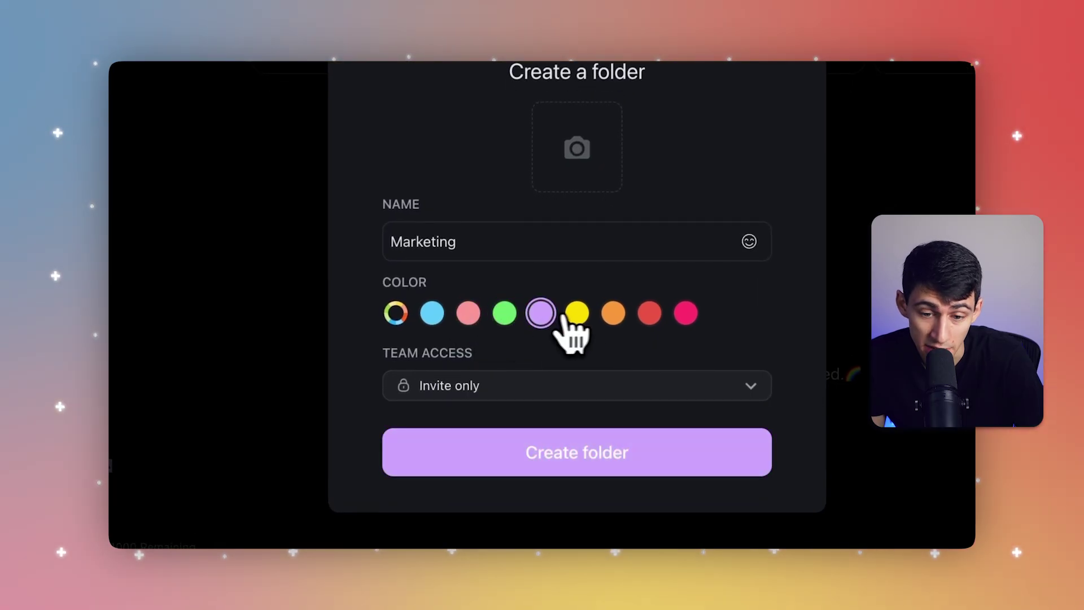
left_click(577, 313)
Set team access to 'Everyone at Acme can edit' and create the folder.
left_click(560, 385)
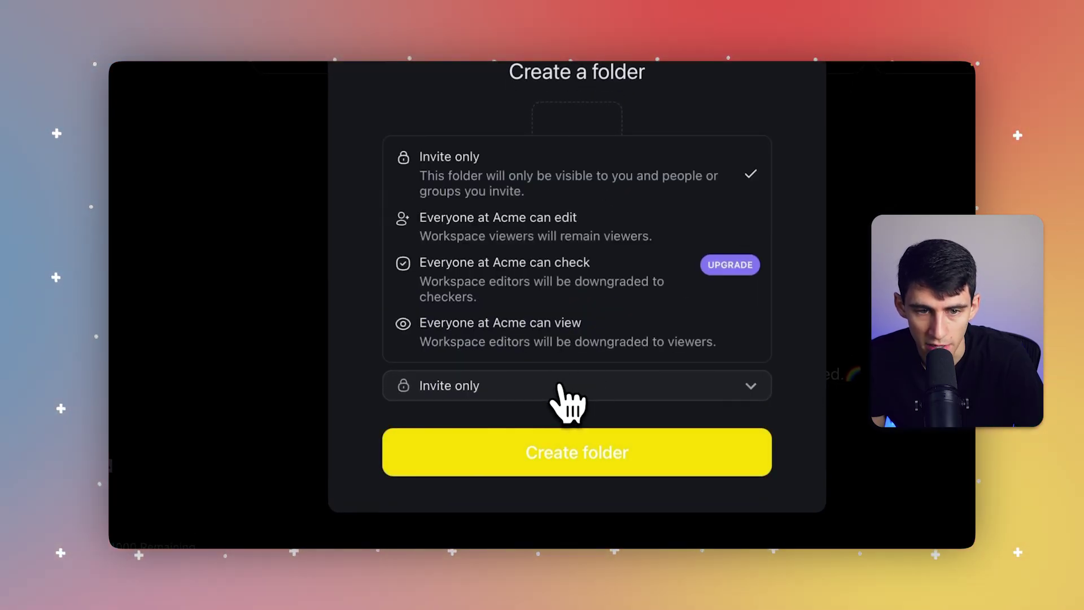
left_click(567, 229)
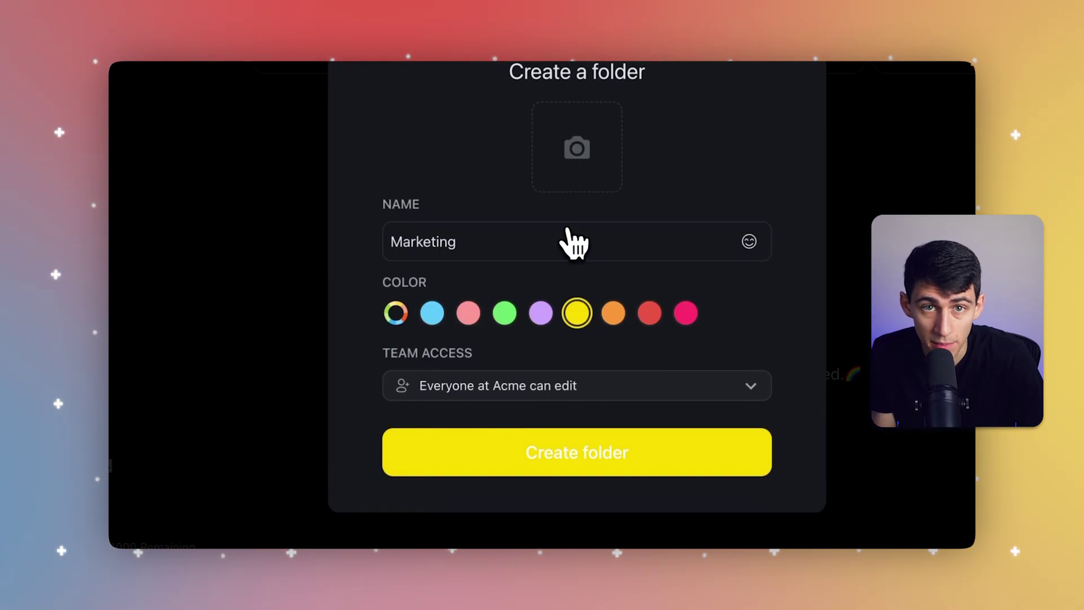
left_click(521, 469)
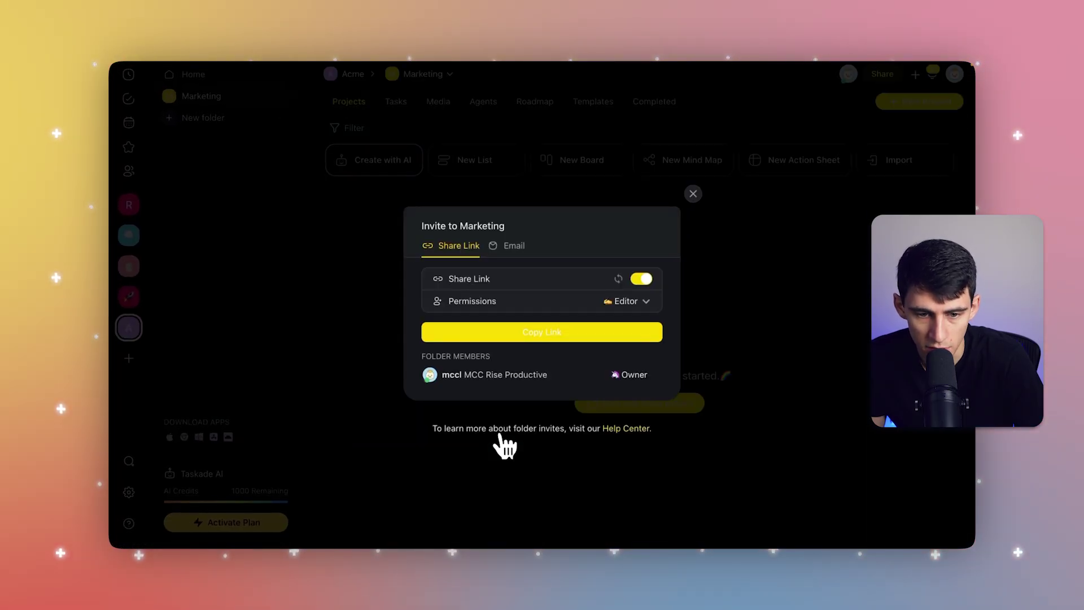
Copy the Marketing folder's invite link and close the invitation.
left_click(593, 333)
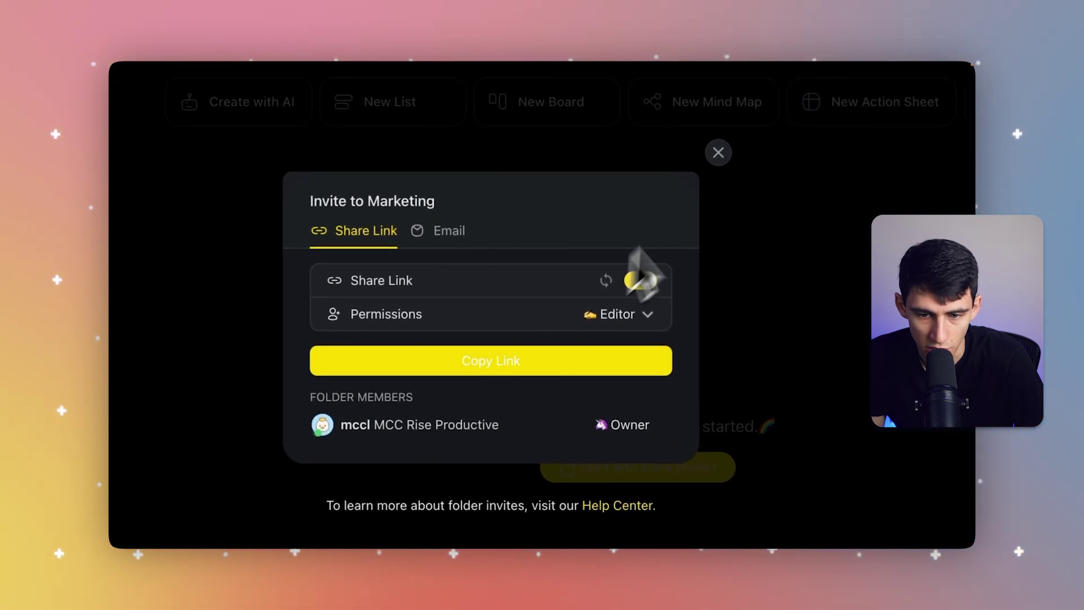
left_click(718, 153)
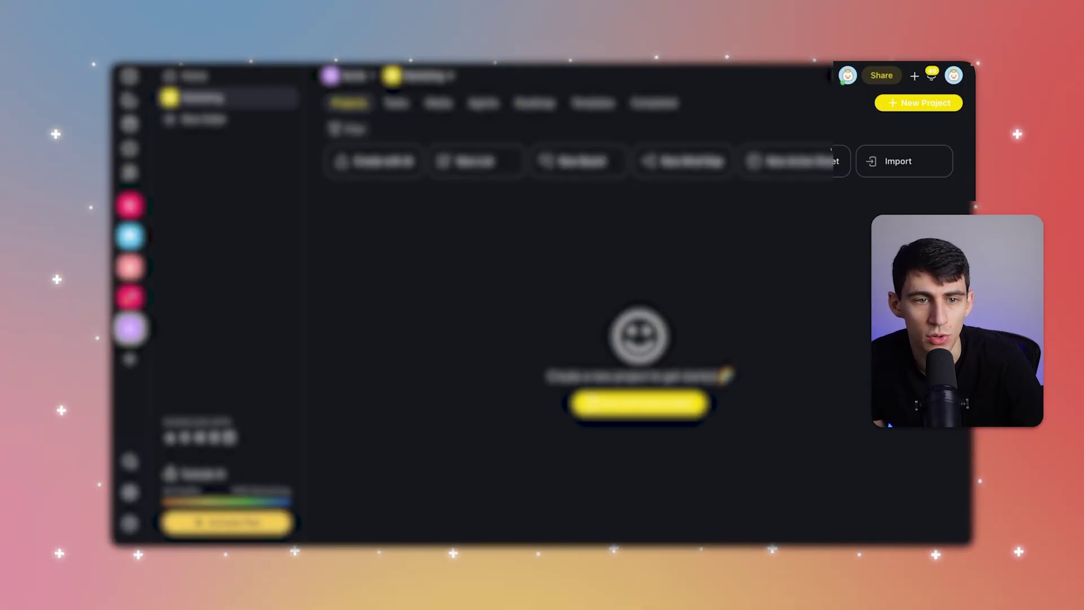
left_click(919, 103)
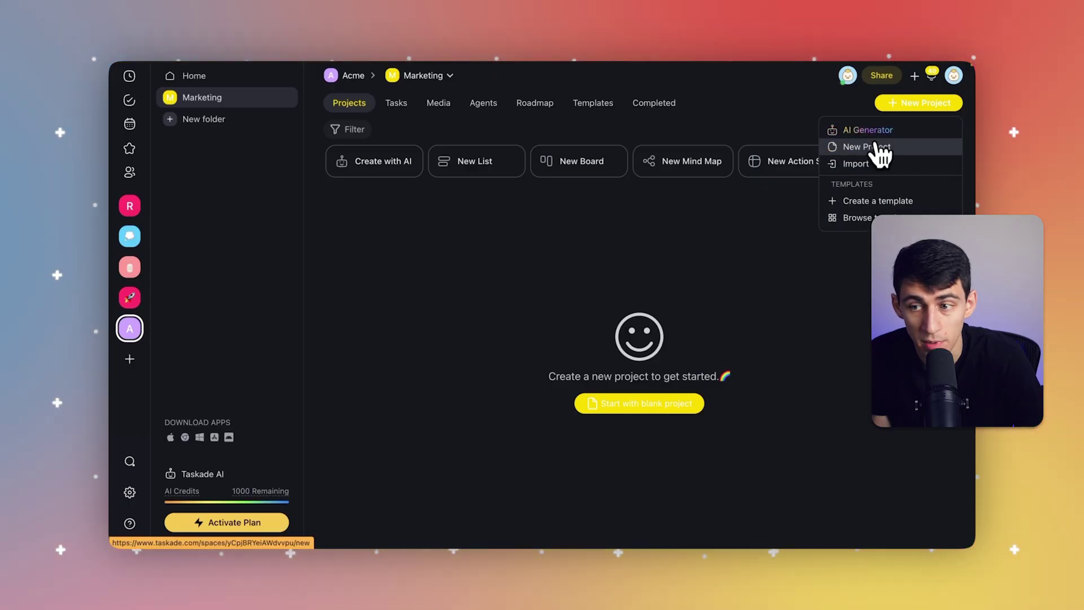
Create a blank project 'Example Project' dated December 20–27, 2023, leaving it unassigned.
left_click(866, 147)
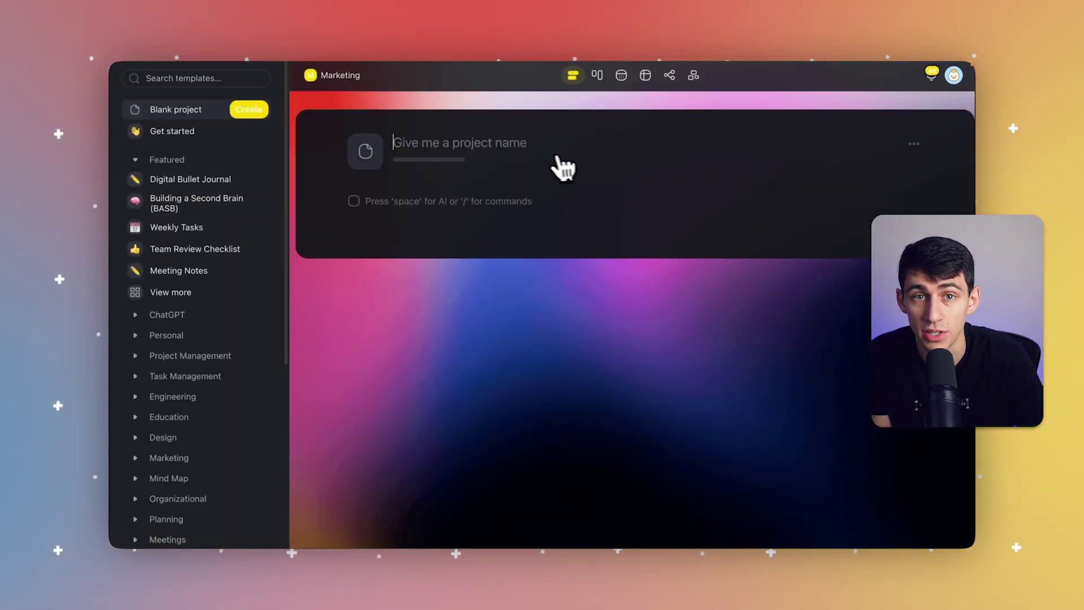
type("Examp")
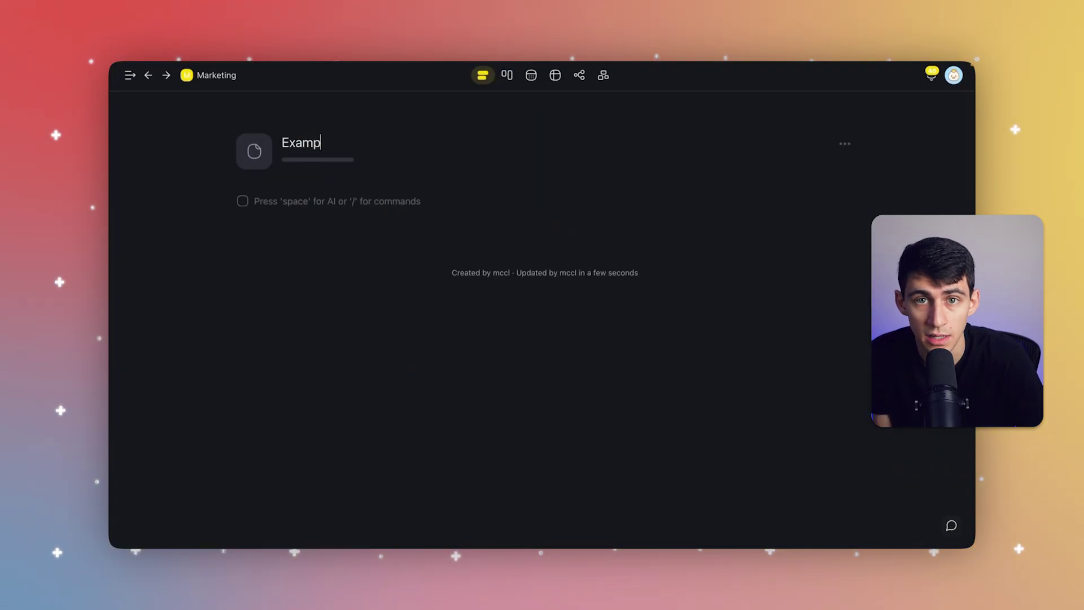
type("le Project")
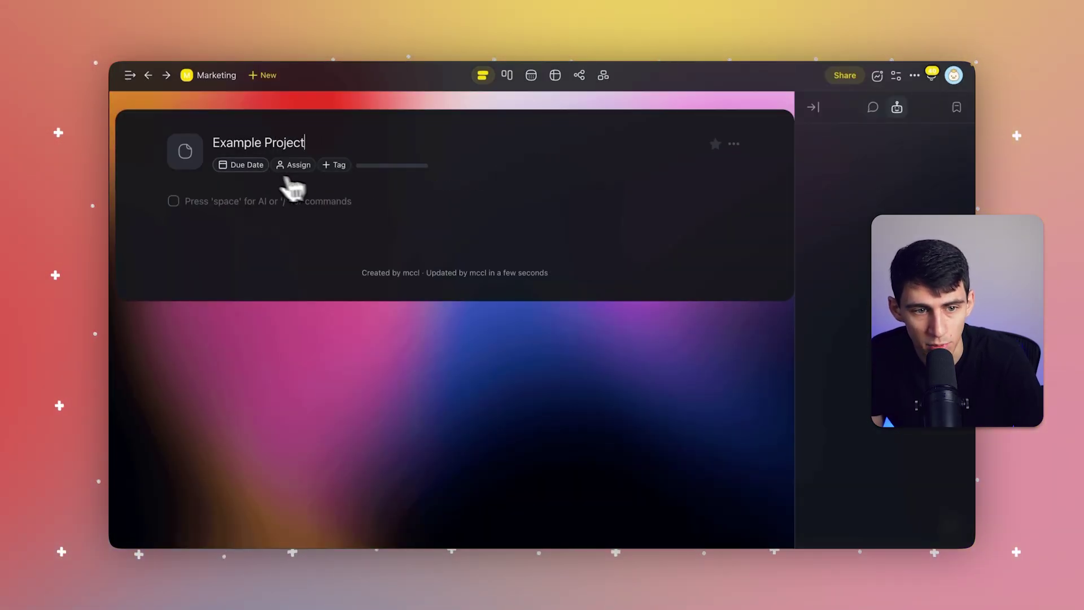
left_click(258, 165)
left_click(236, 318)
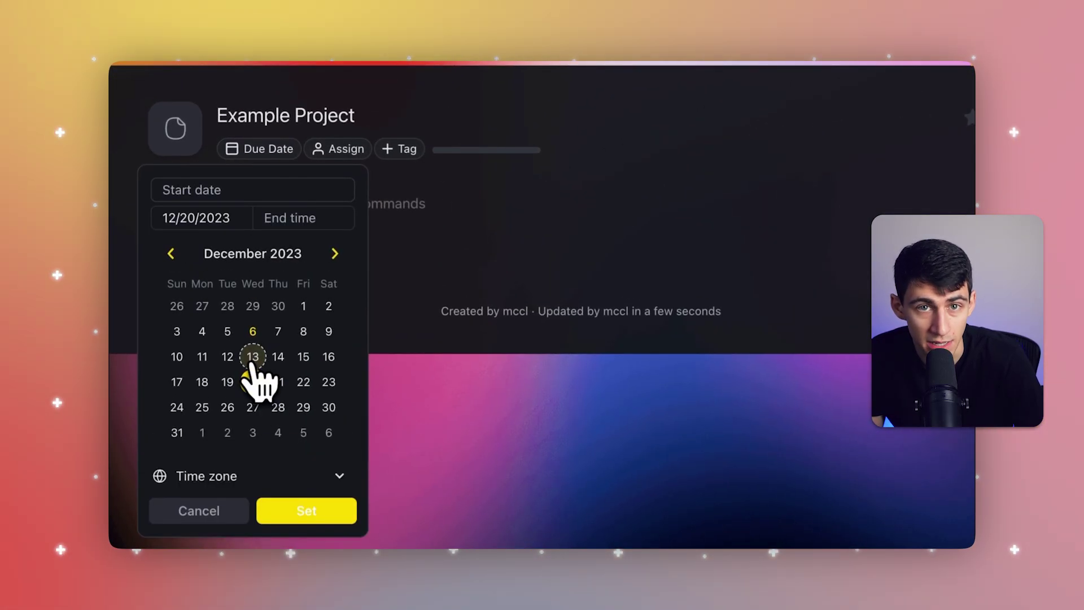
left_click(253, 407)
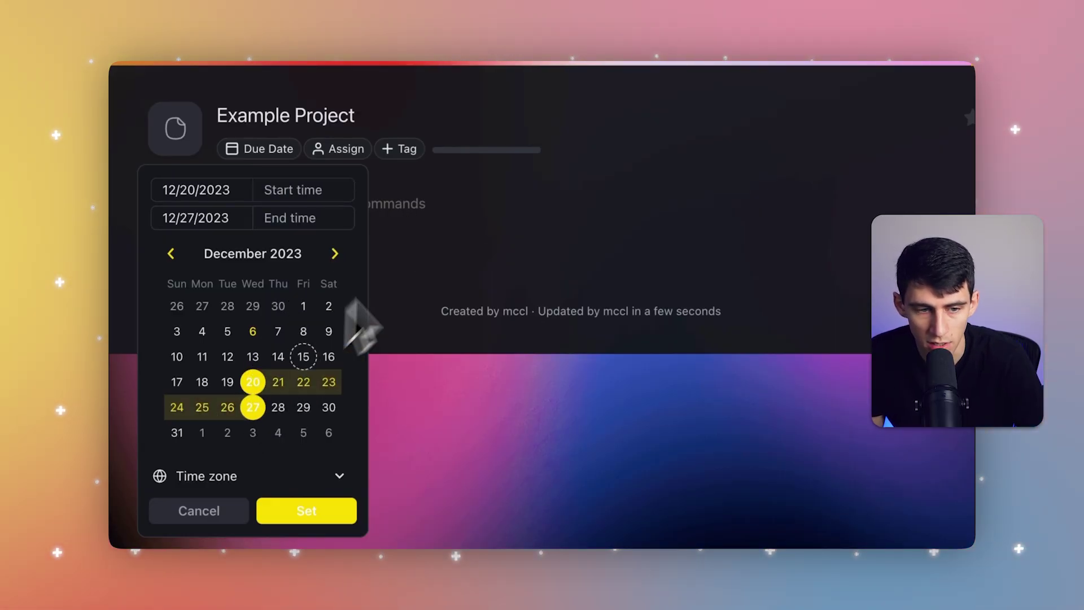
left_click(450, 206)
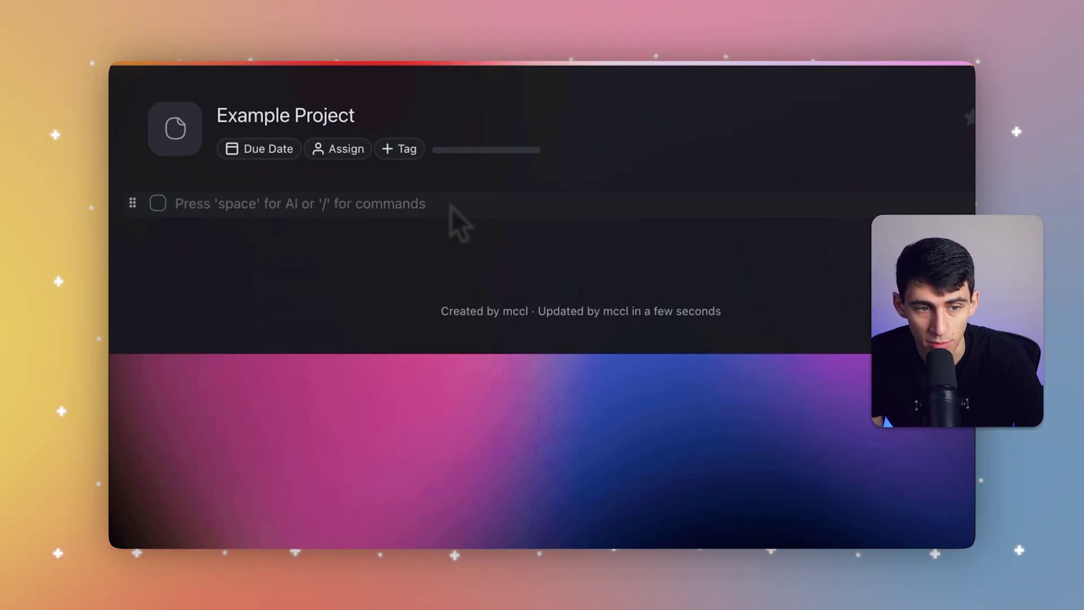
left_click(347, 153)
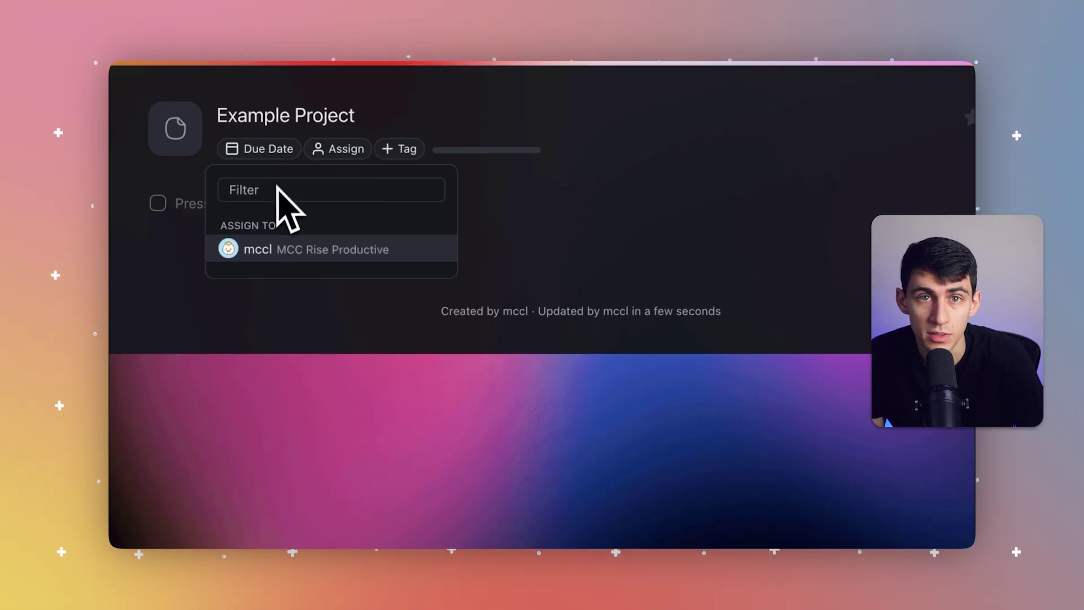
key("Escape")
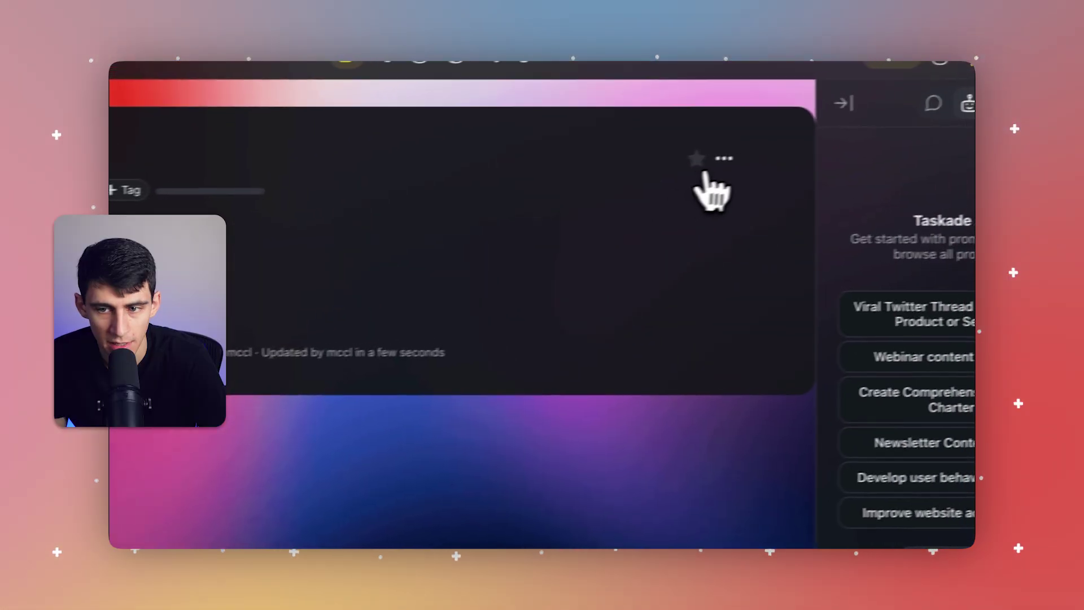
Hide completed tasks, sort Example Project A to Z, and collapse the Taskade AI panel.
left_click(708, 165)
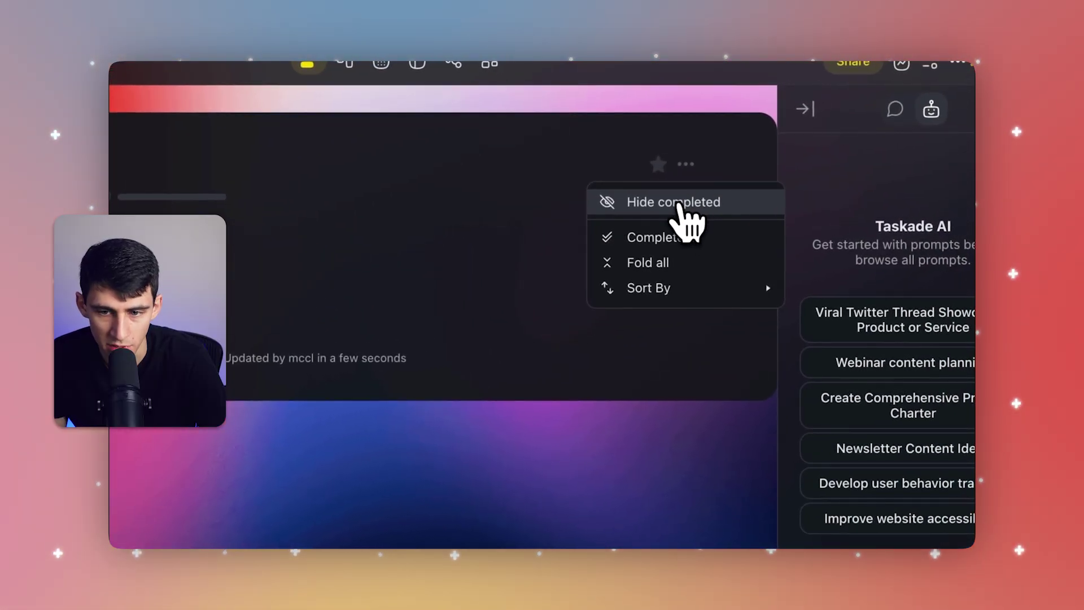
left_click(680, 203)
left_click(686, 163)
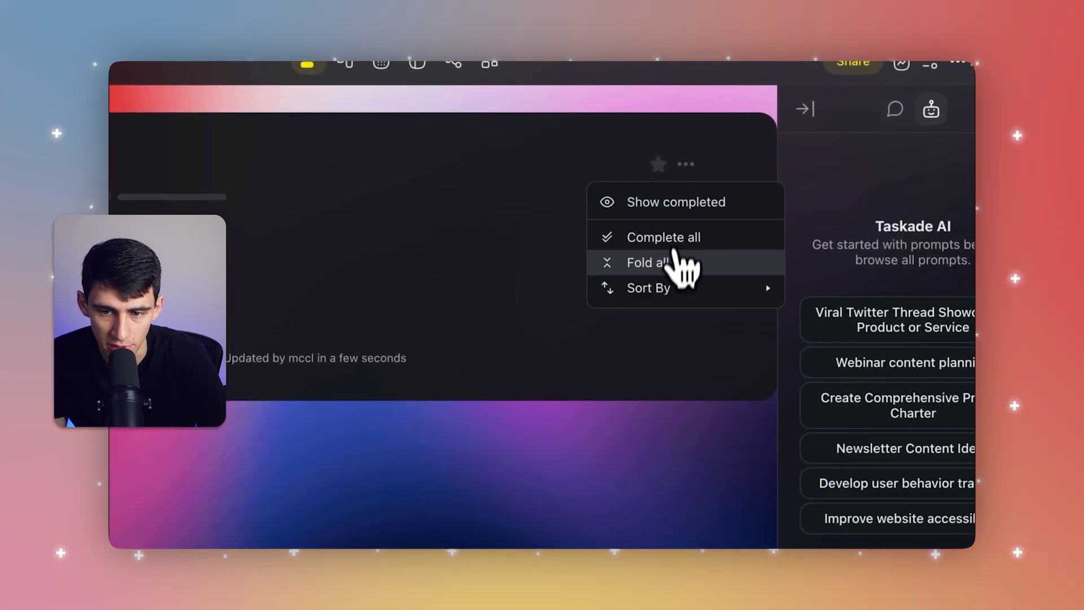
mouse_move(695, 291)
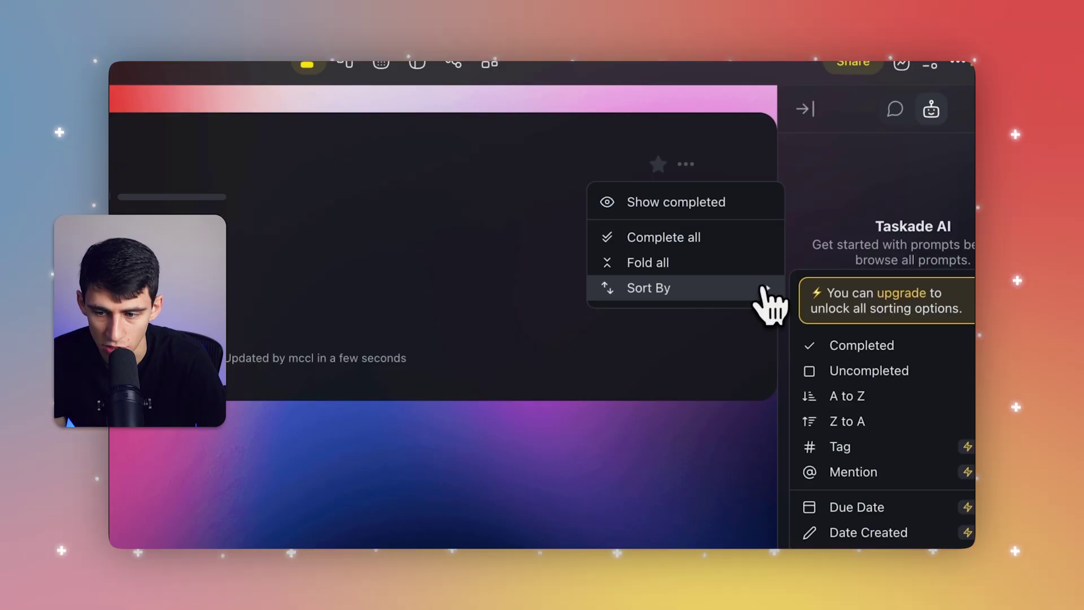
left_click(844, 396)
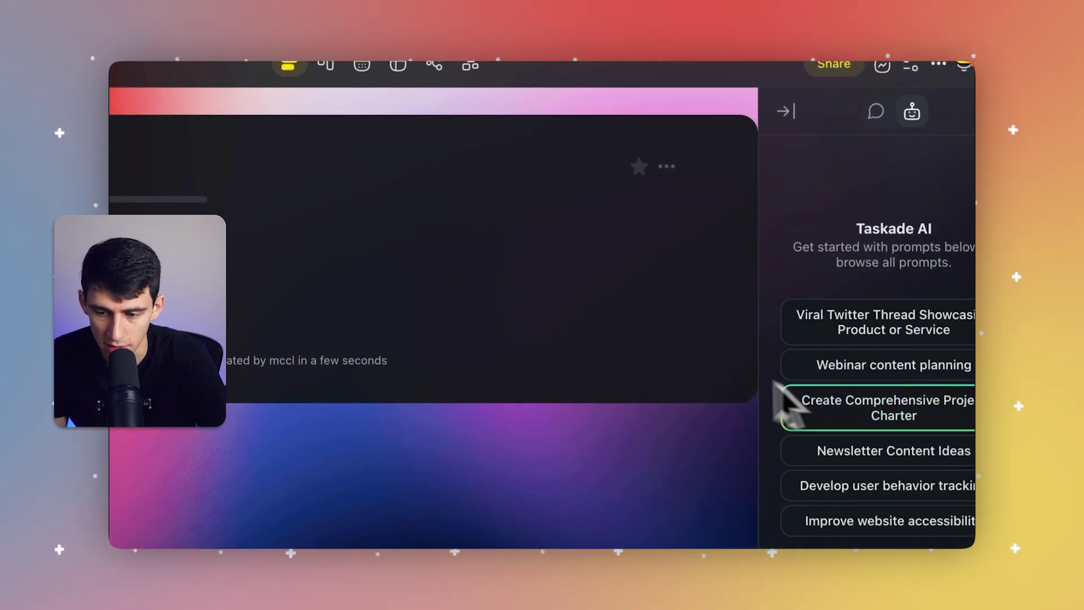
left_click(802, 110)
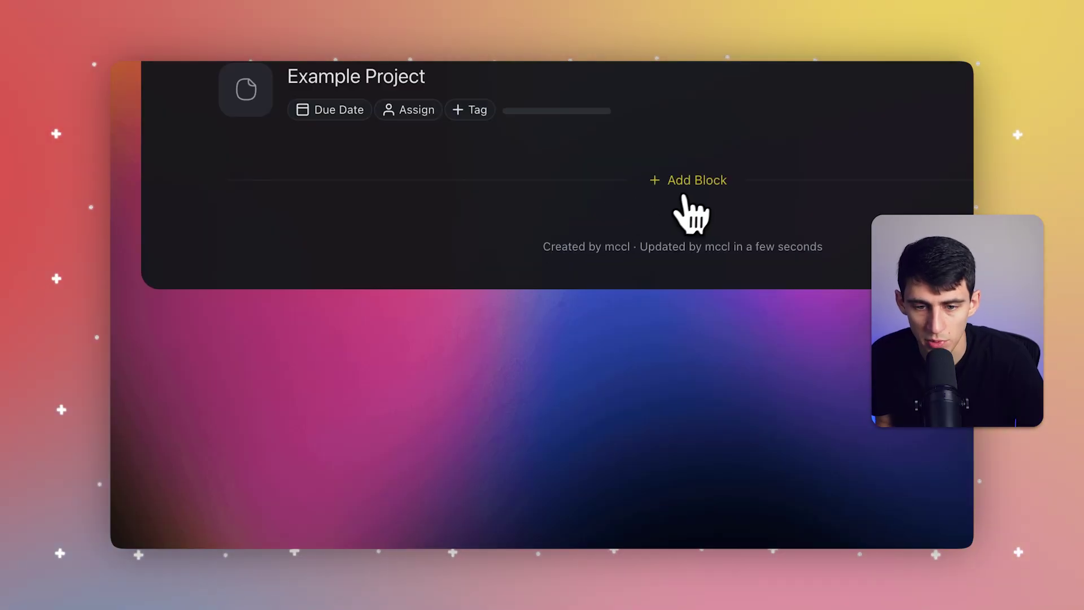
Add a three-checkbox block and a three-bullet block to the project.
left_click(693, 192)
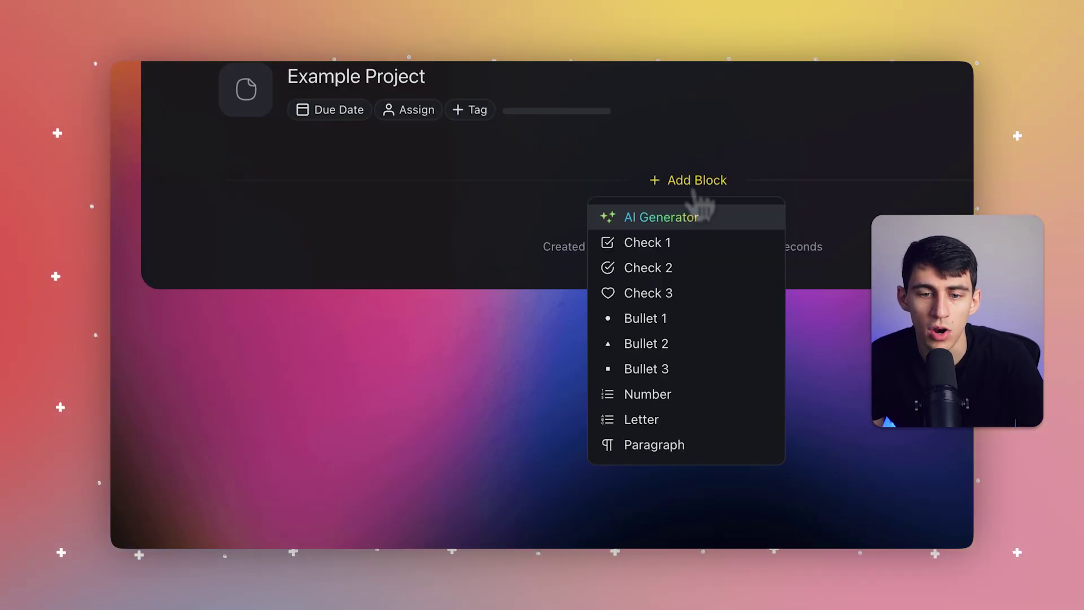
left_click(680, 252)
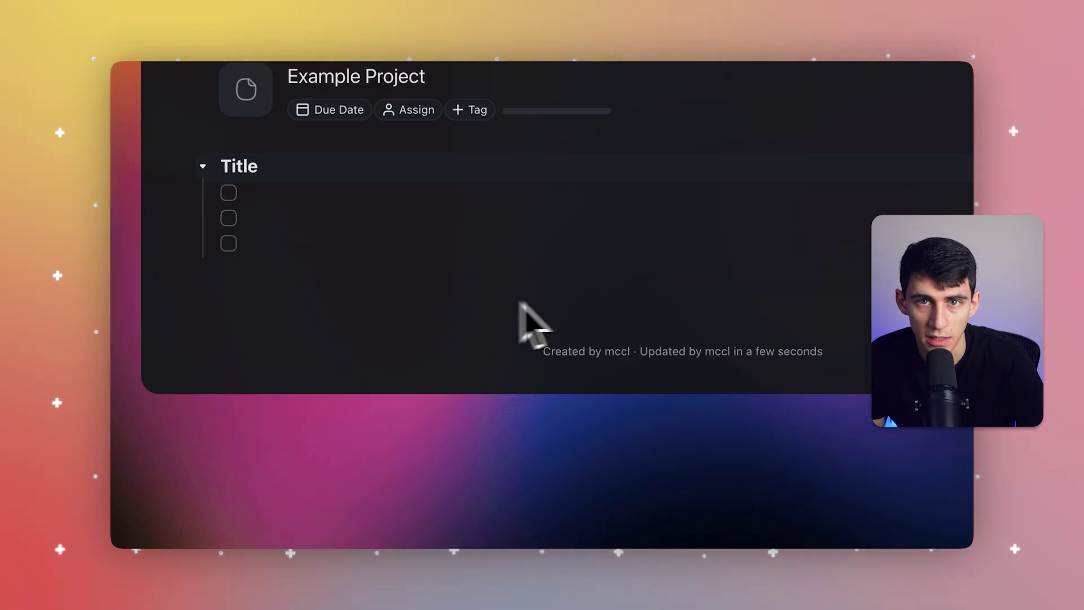
left_click(681, 287)
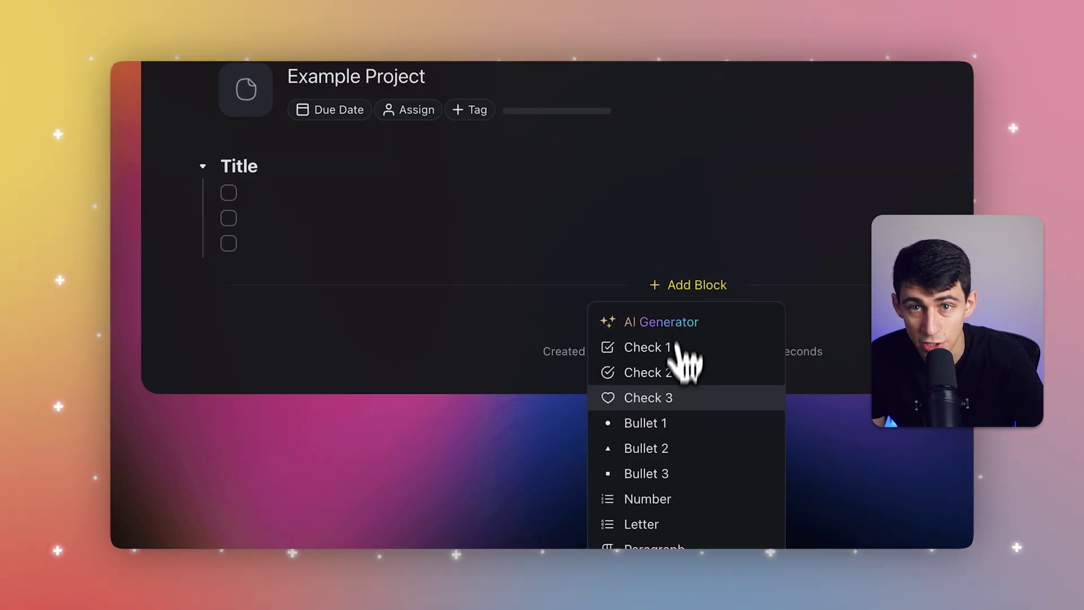
left_click(645, 424)
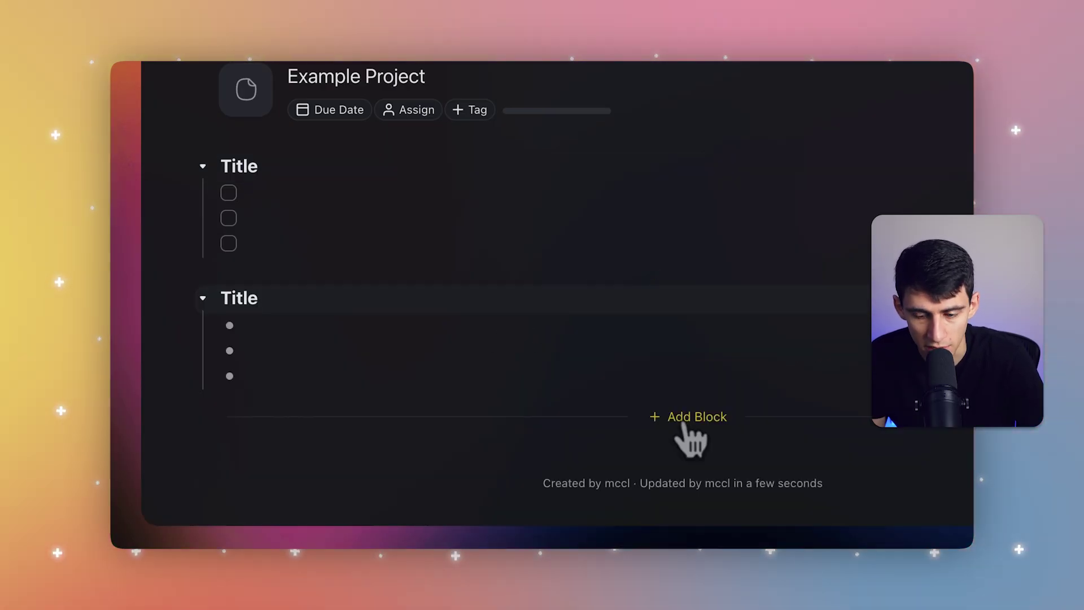
Retitle the blocks Task 1 and Task 2 and enter 'subtask 1' under each.
double_click(239, 166)
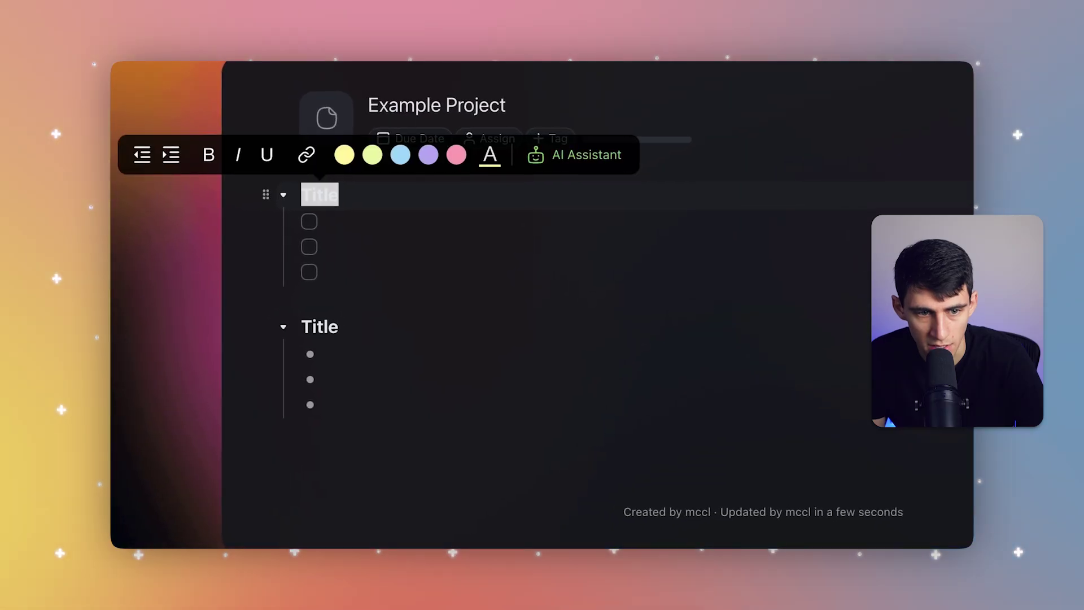
type("Task 1")
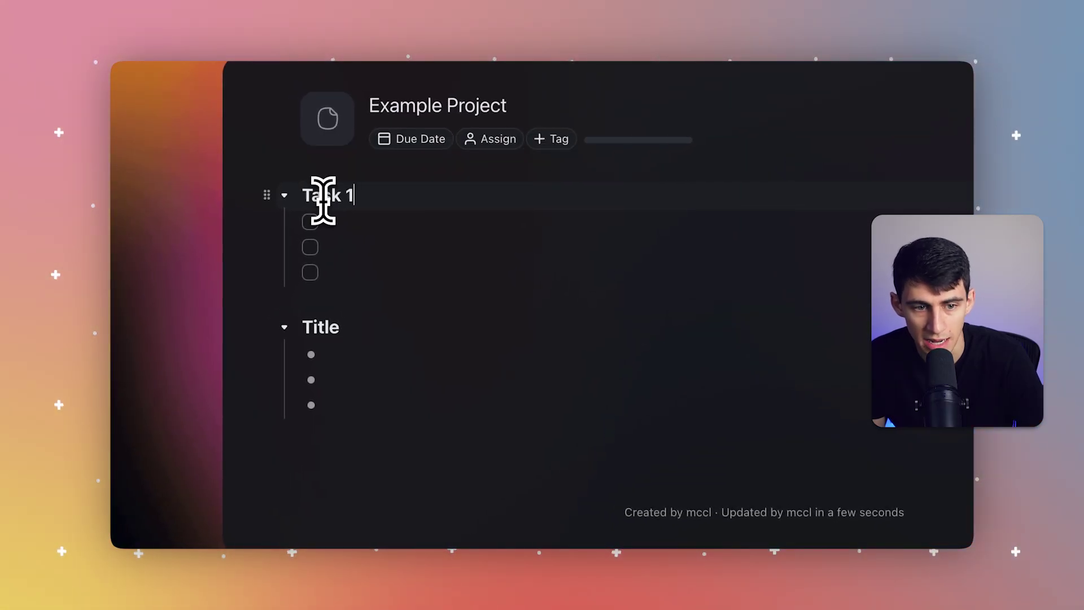
double_click(325, 326)
type("Task 2")
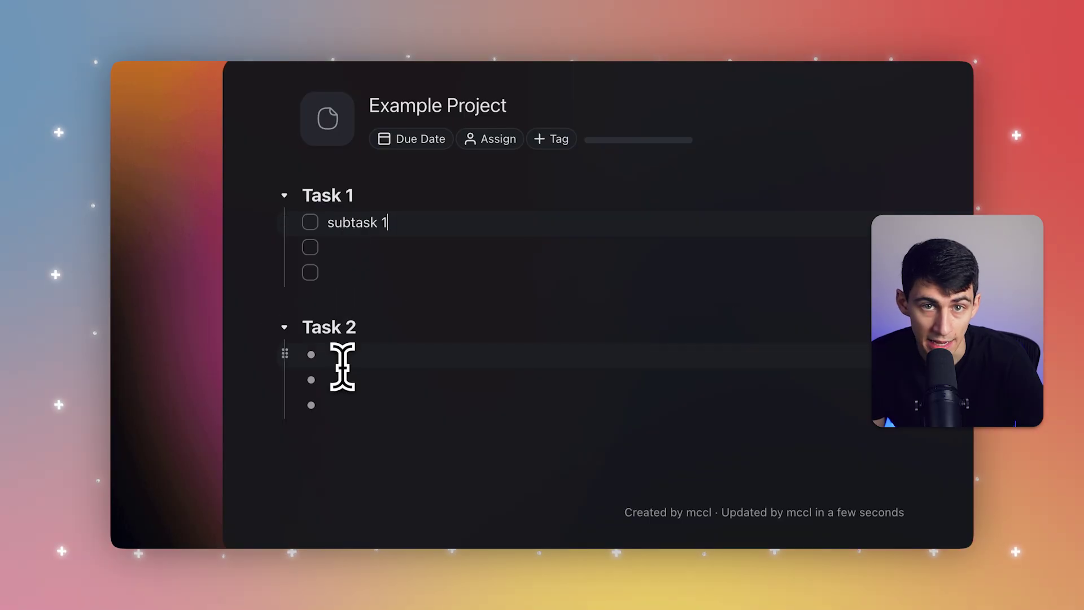
type("subtask 1")
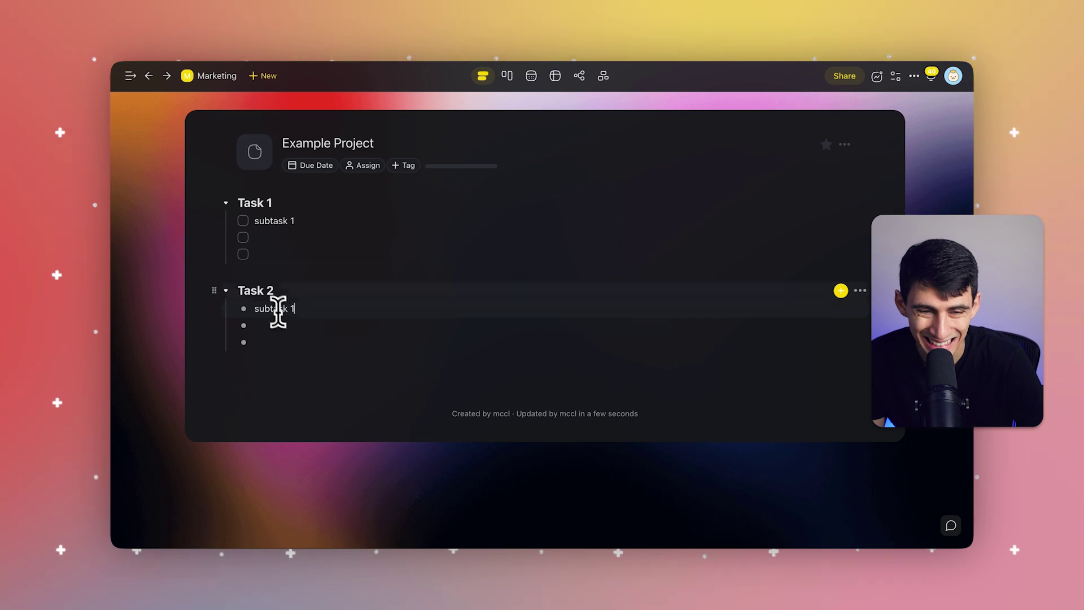
Give Task 1 a purple highlight and Task 2 a red one, then drag Task 2 above Task 1.
left_click(214, 203)
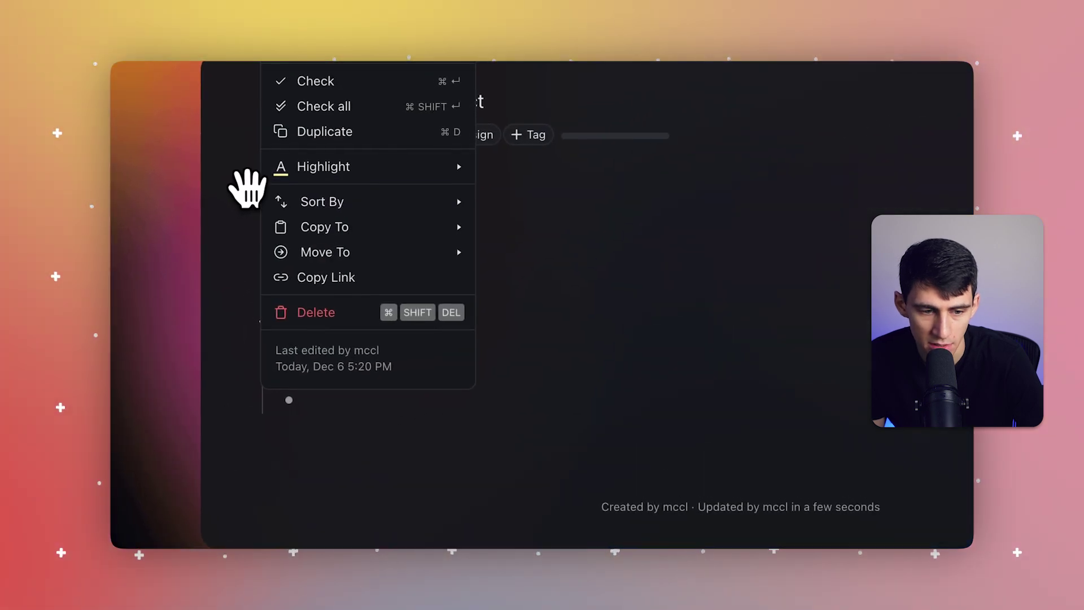
mouse_move(351, 170)
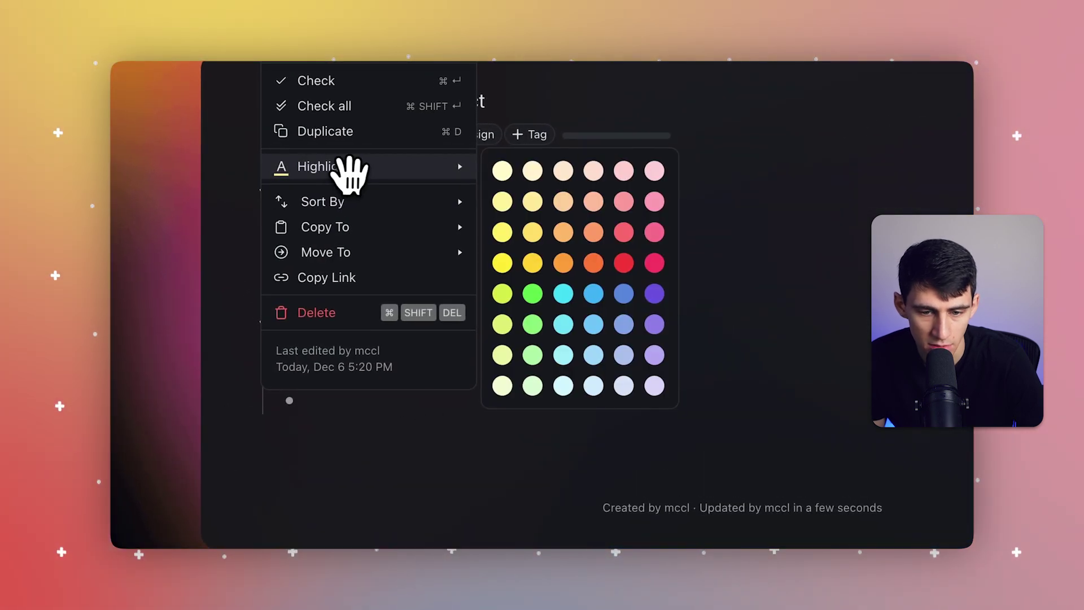
left_click(655, 295)
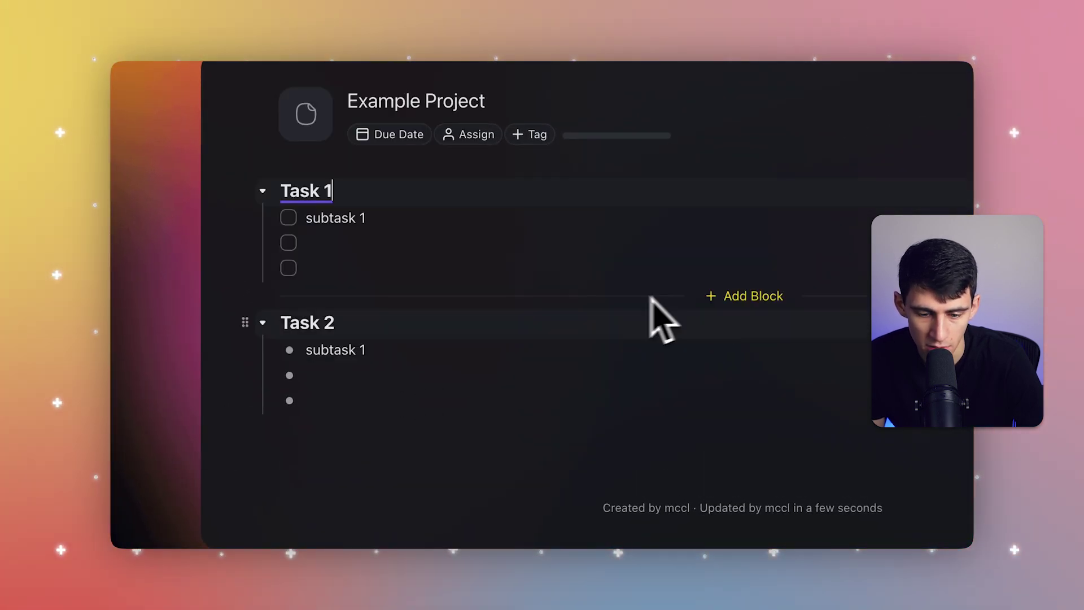
left_click(243, 318)
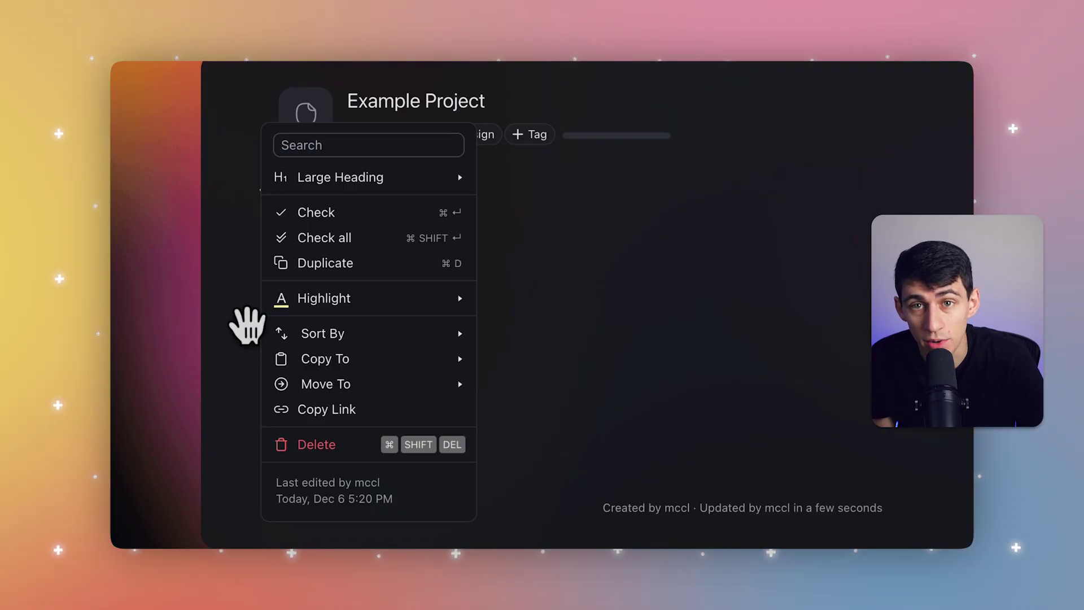
mouse_move(353, 299)
left_click(626, 394)
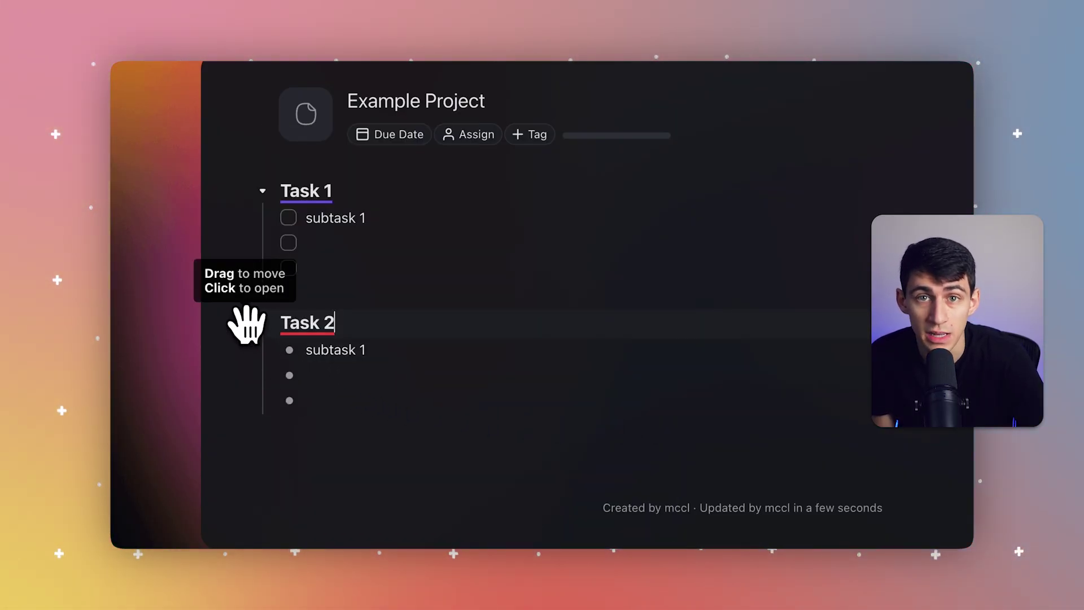
left_click_drag(246, 323, 246, 195)
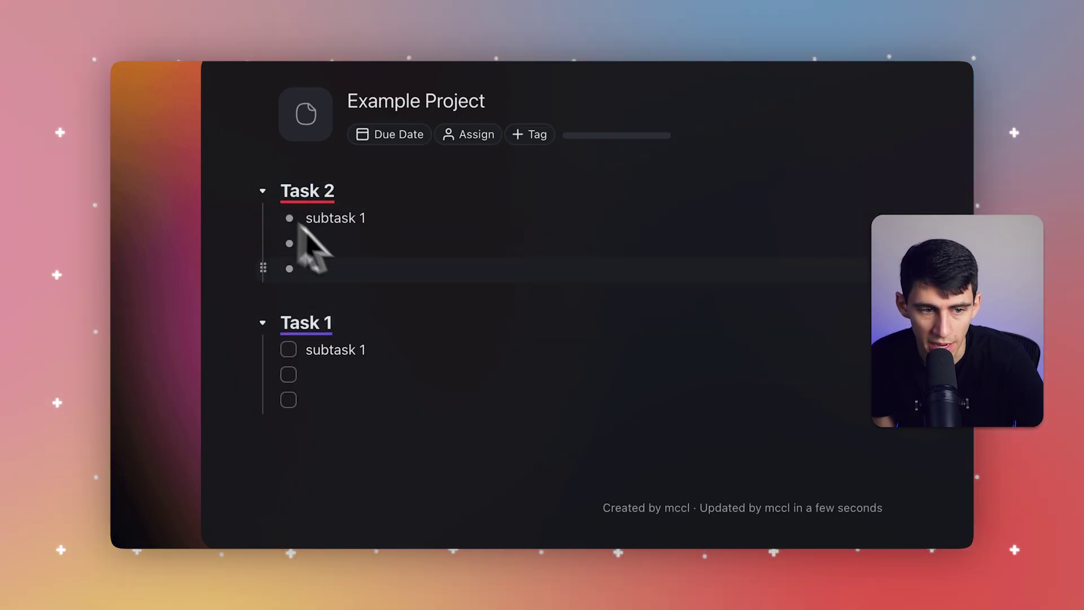